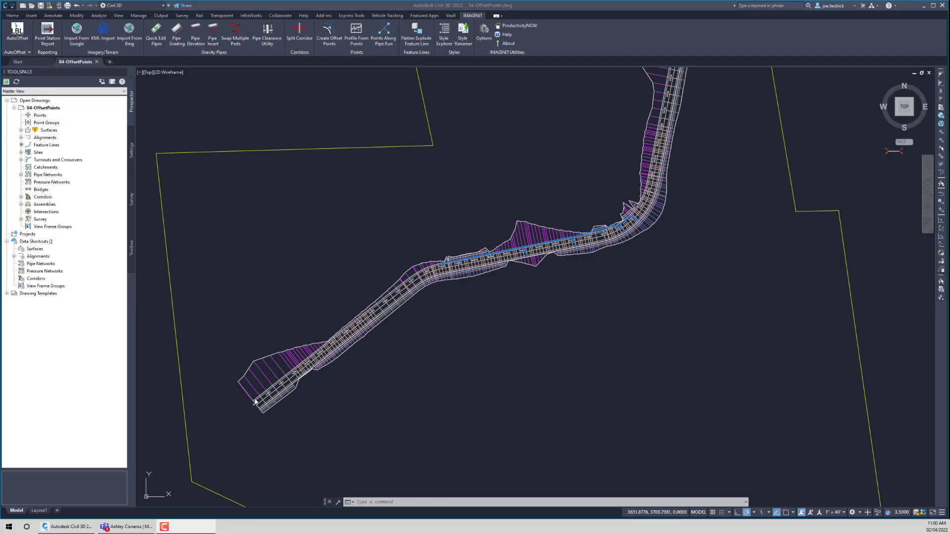
- At station 0+00, start IMAGINiT Create Offset Points and pick the corridor feature line
scroll(255, 403, "up", 8)
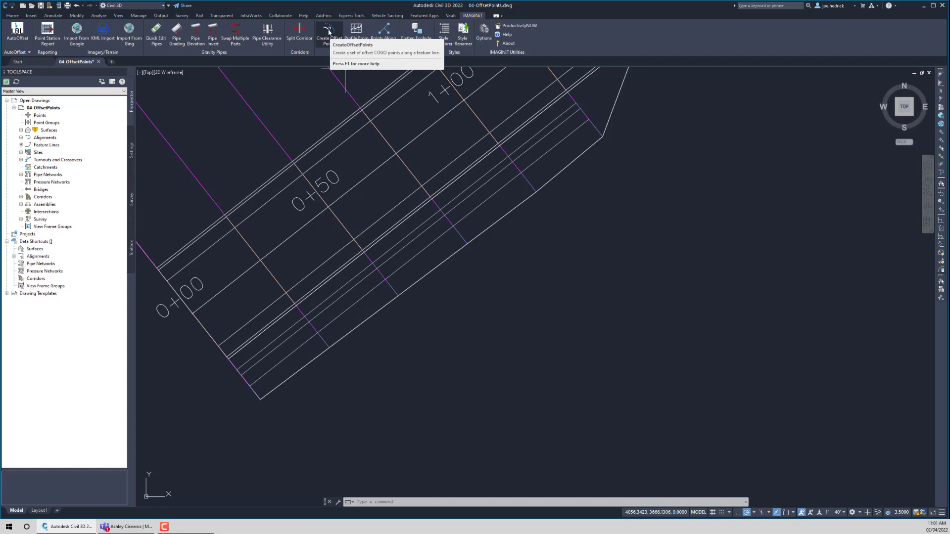
left_click(329, 32)
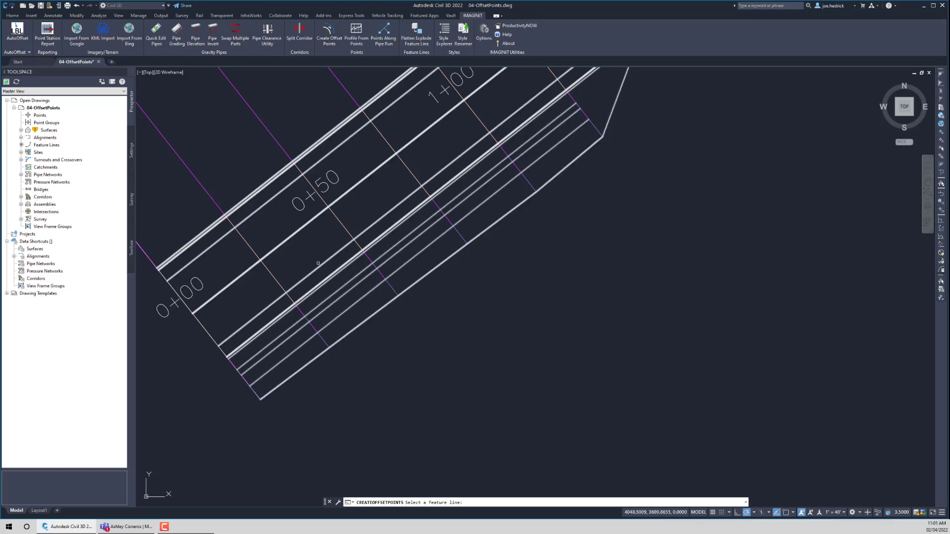
left_click(236, 352)
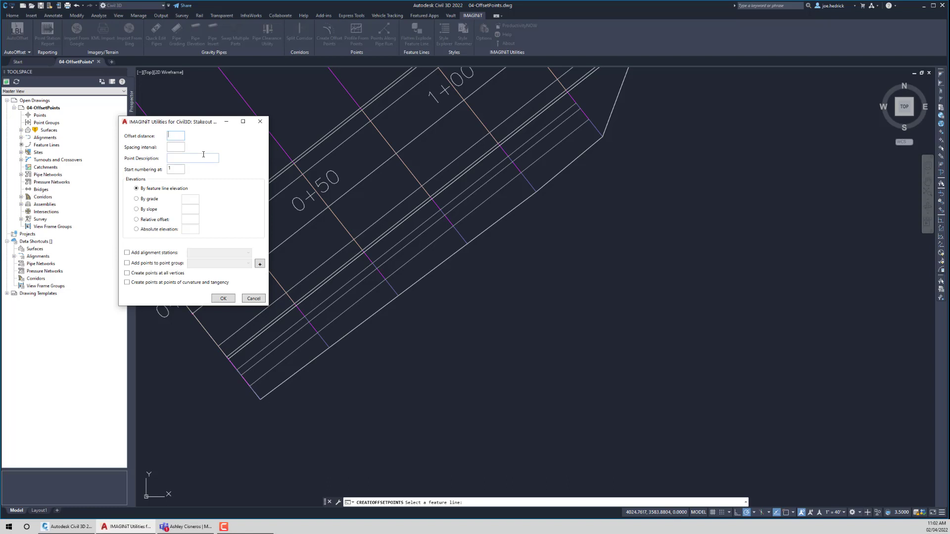
- Enter offset distance 10, spacing interval 25, description 10' O/S, and start numbering at 1000
type("10")
type("25")
left_click(175, 155)
type("10' O/S")
left_click(177, 171)
type("00")
- Enable adding alignment stations using the ROAD1 alignment
left_click(141, 253)
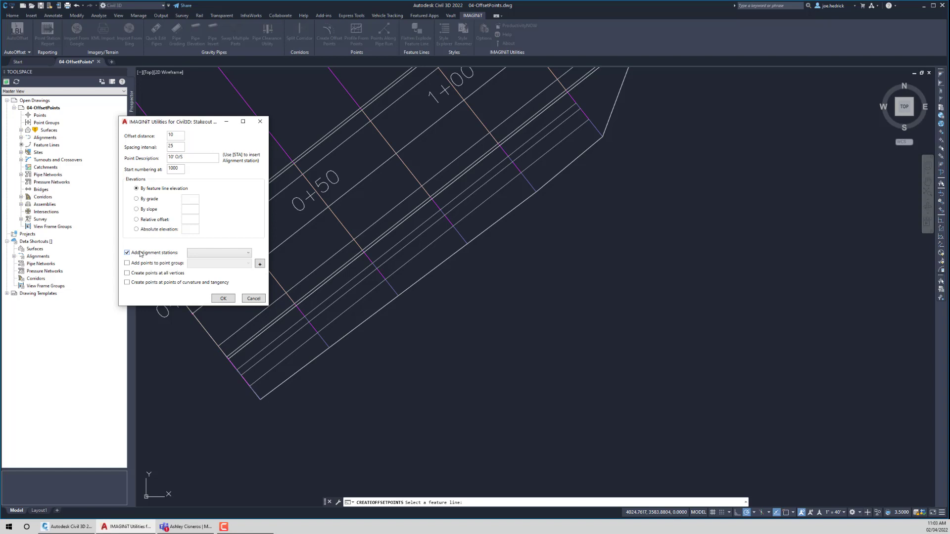
left_click(220, 253)
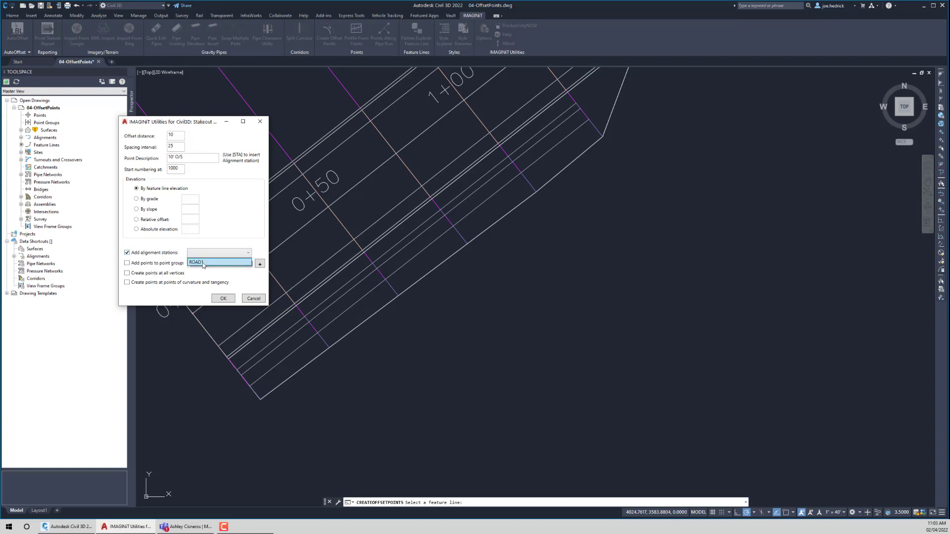
left_click(202, 264)
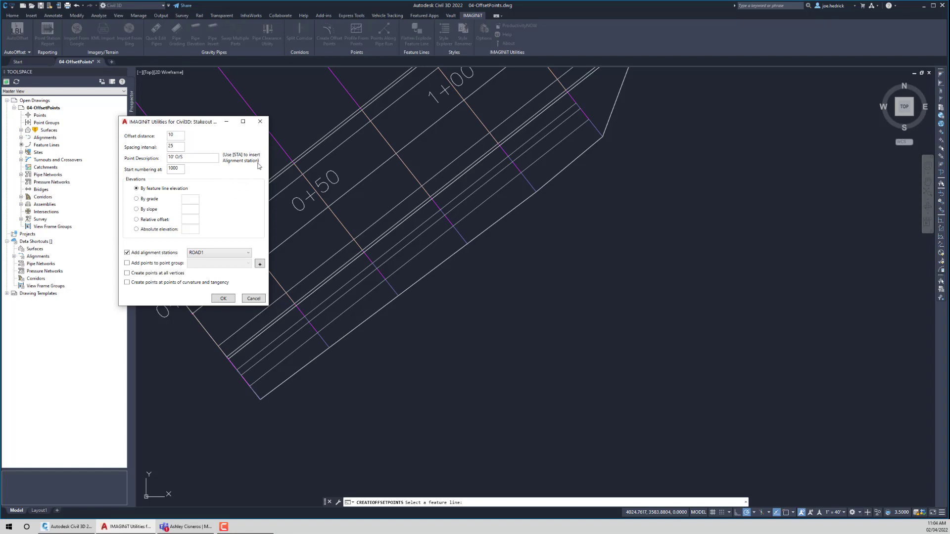
- Prefix the point description with [STA] so it reads [STA] 10' O/S
left_click(169, 156)
type("[")
key("BackSpace")
type("[")
type("S")
type("STA")
- Turn on adding points to a group and create a new point group named Stakeout
left_click(149, 266)
left_click(229, 266)
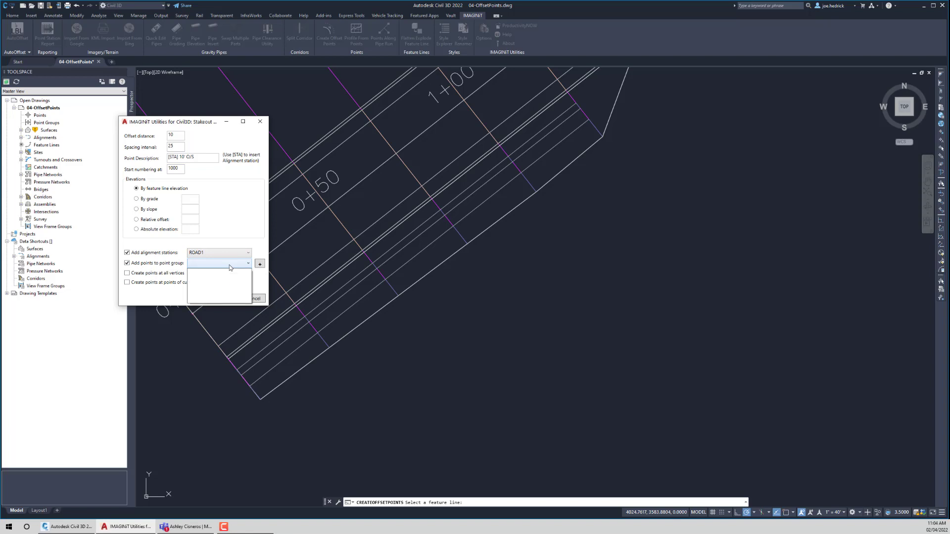
left_click(229, 267)
left_click(260, 264)
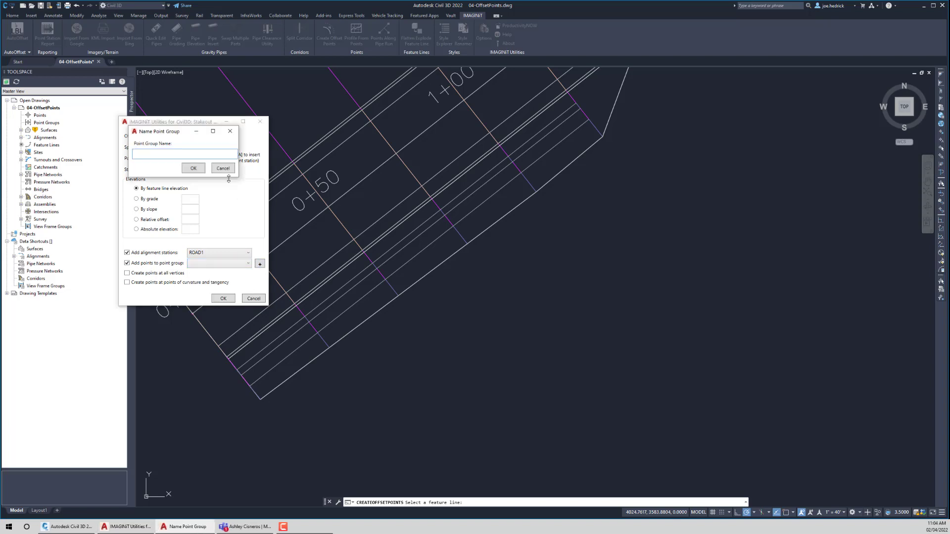
type("Stakeout")
left_click(193, 170)
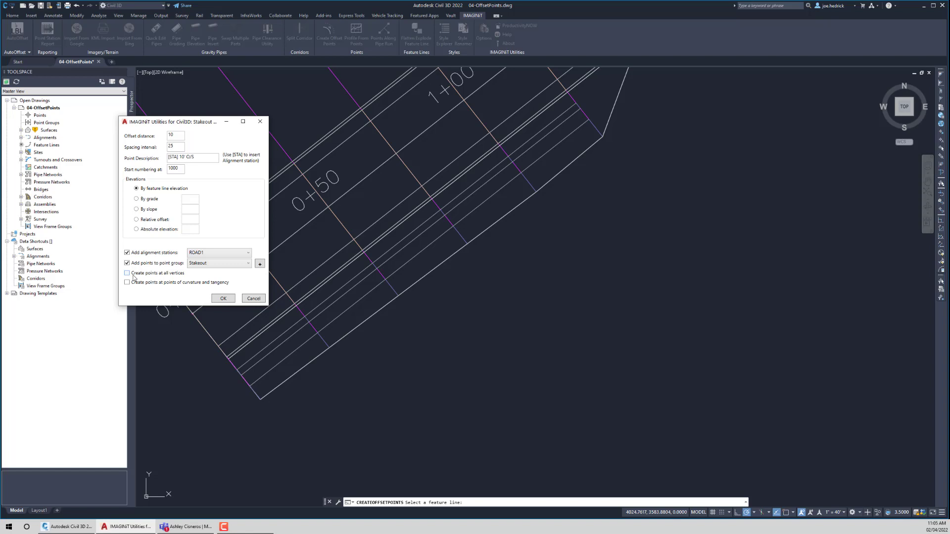
- Include points at curvature and tangency, then generate the offset points from 1000 onward
left_click(174, 285)
left_click(218, 298)
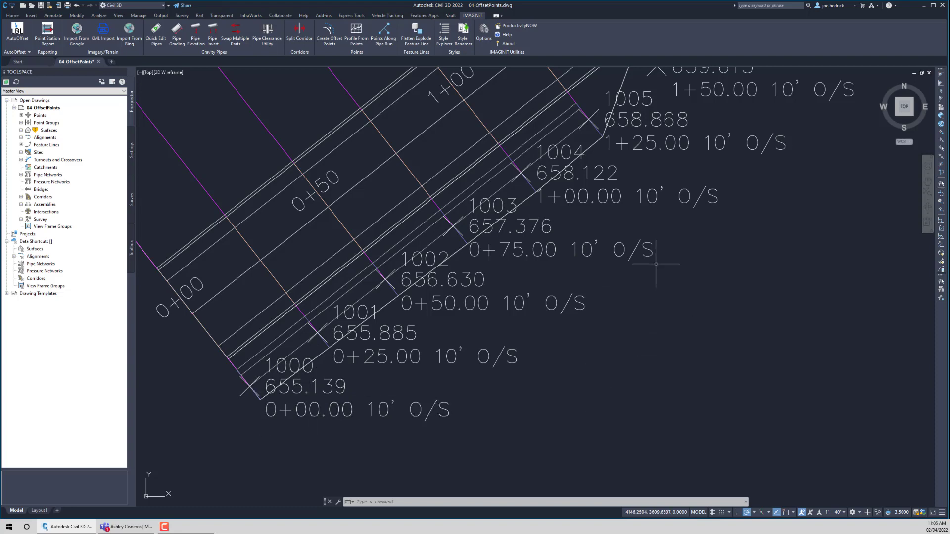
- Zoom and pan along the corridor to view the newly created offset points
scroll(657, 263, "down", 3)
scroll(640, 311, "up", 3)
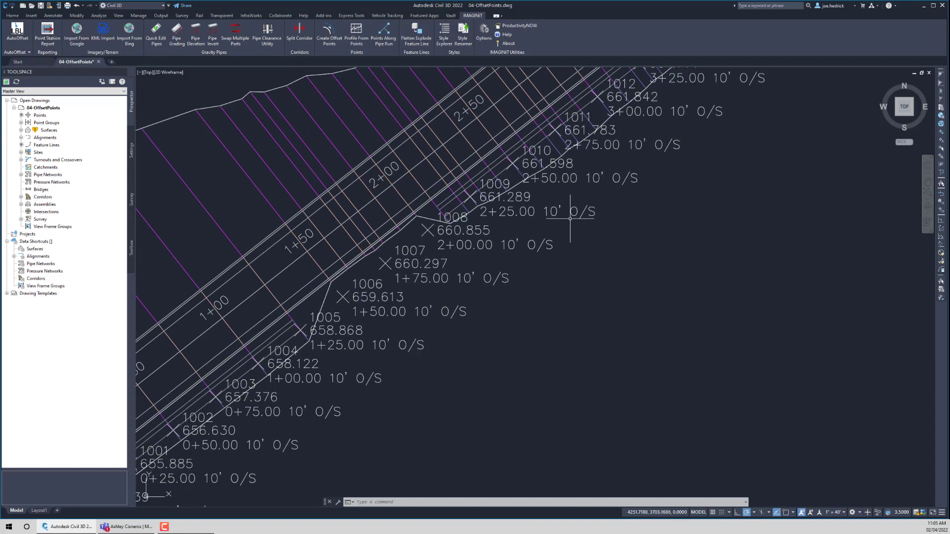
scroll(570, 219, "down", 3)
mouse_move(678, 166)
middle_mouse_down()
mouse_move(524, 275)
mouse_move(387, 282)
middle_mouse_up()
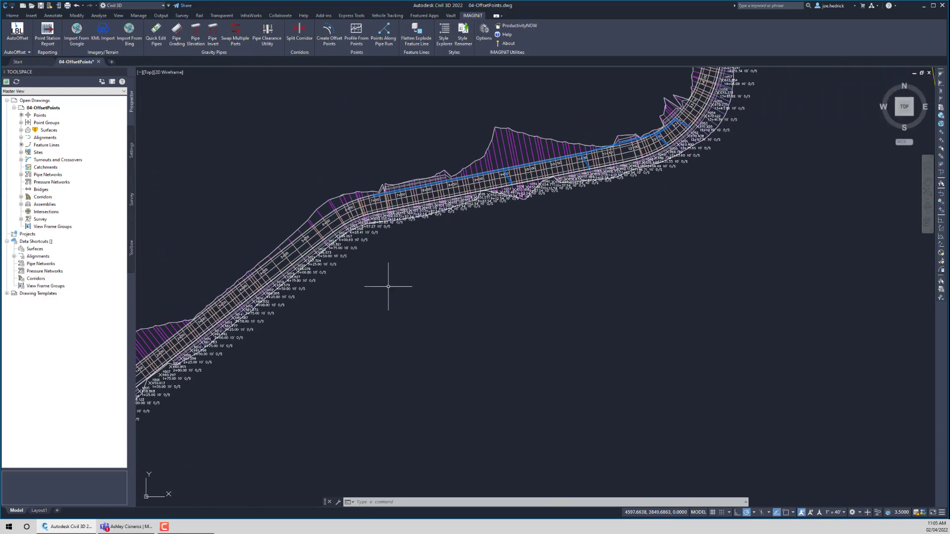
mouse_move(799, 131)
middle_mouse_down()
mouse_move(618, 294)
mouse_move(528, 436)
mouse_move(526, 494)
mouse_move(672, 320)
mouse_move(772, 254)
middle_mouse_up()
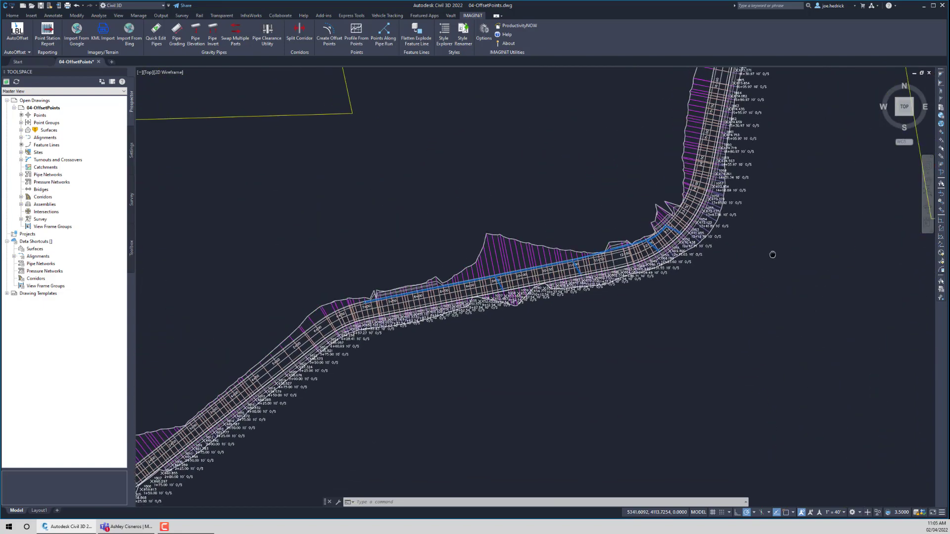
- Show the Stakeout point group in Prospector and scroll its enlarged list of points
left_click(21, 123)
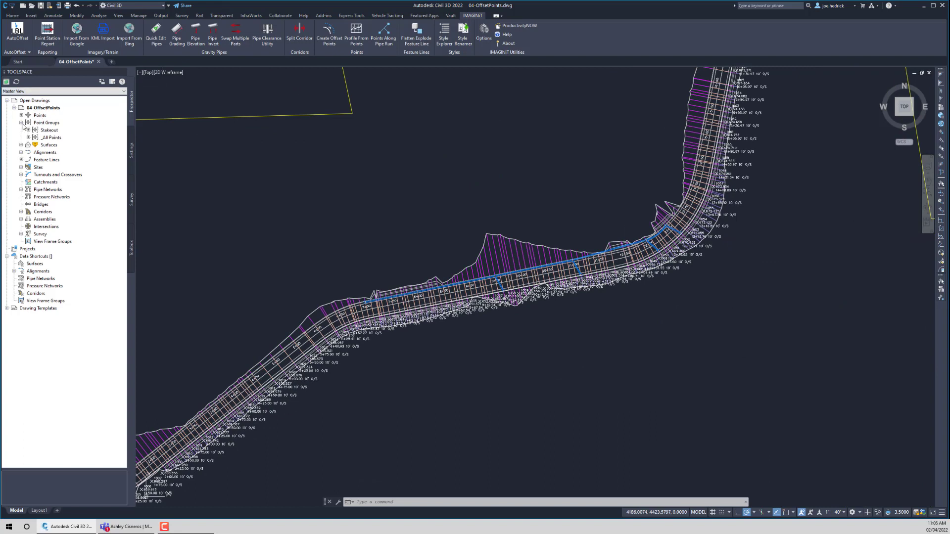
left_click(49, 130)
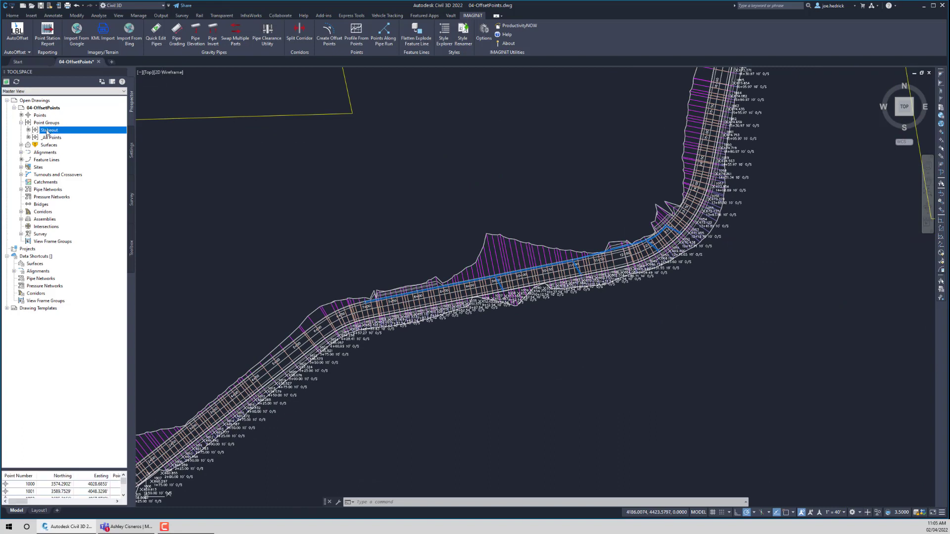
left_click_drag(59, 469, 123, 436)
scroll(121, 435, "down", 10)
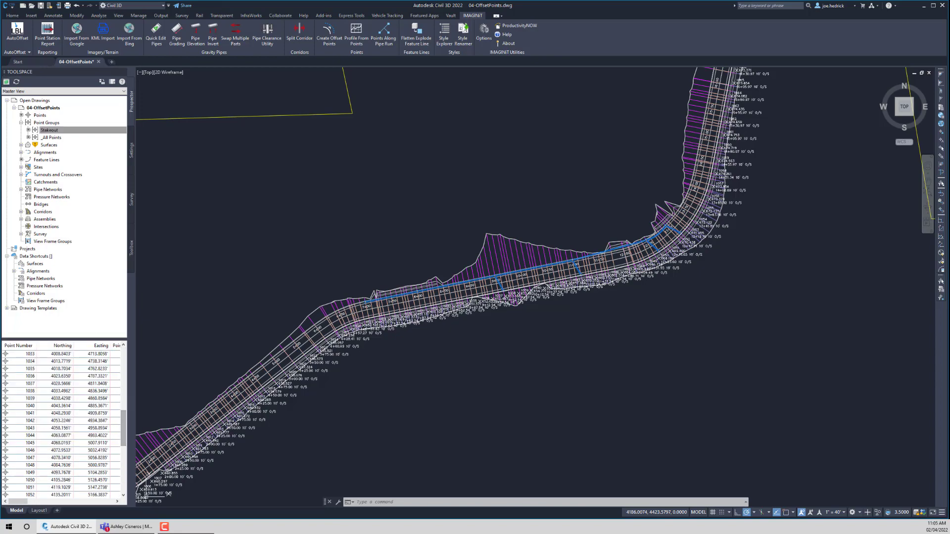